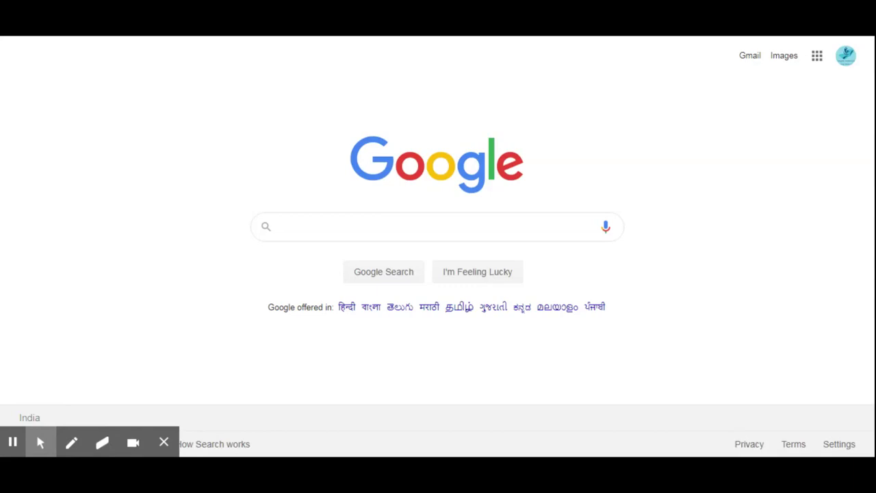
Search Google for 'mee' and open the meet.google.com result
{"action": "type", "text": "mee"}
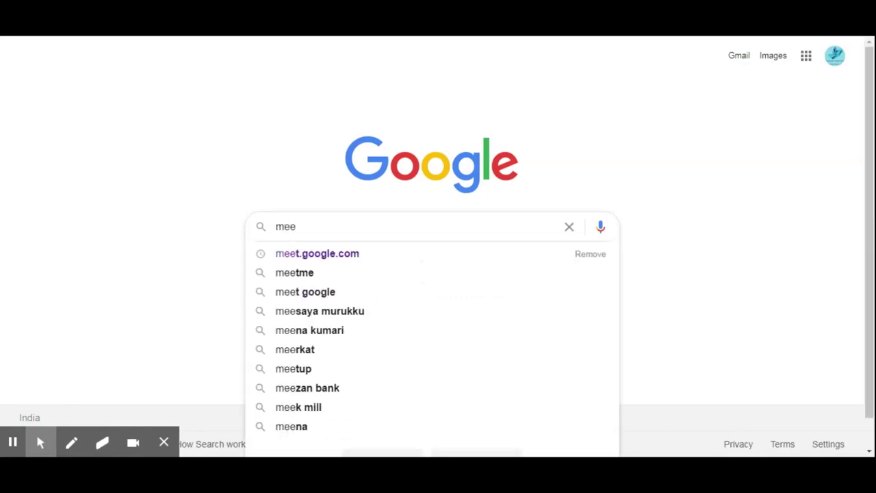
{"action": "left_click", "coordinate": [467, 259]}
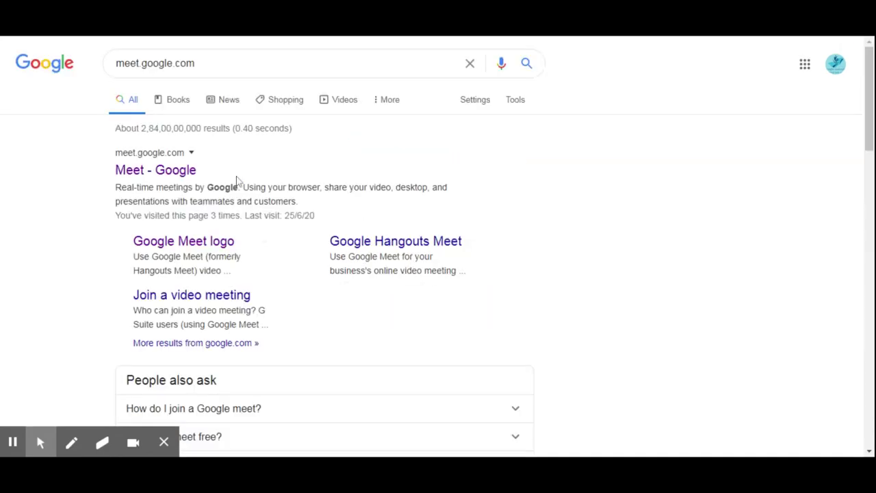
{"action": "left_click", "coordinate": [172, 175]}
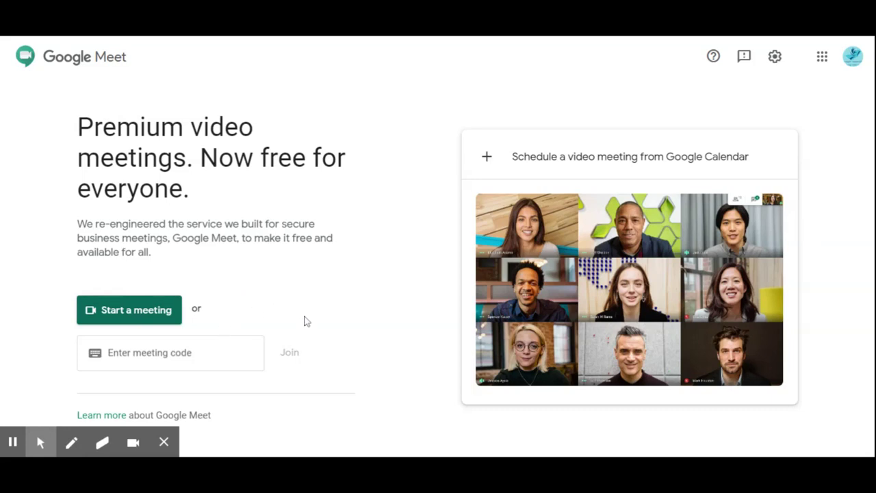
Start a new meeting, switch off the camera and microphone in the preview, and join
{"action": "left_click", "coordinate": [207, 350]}
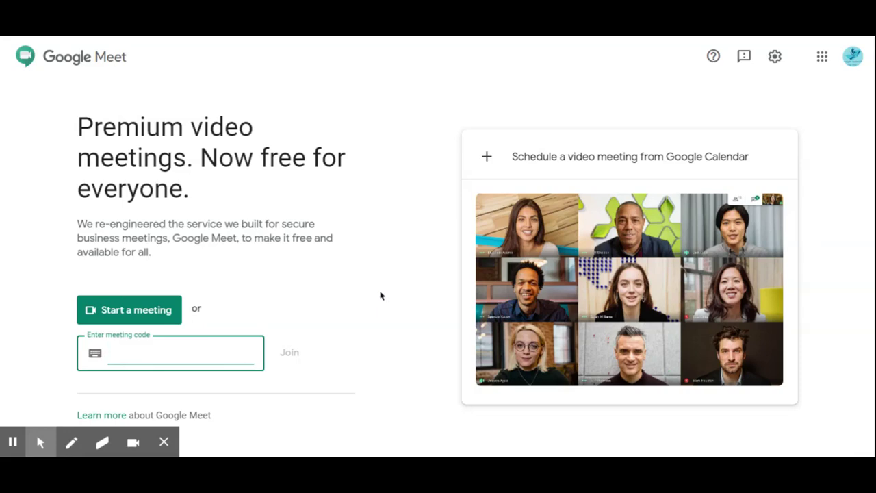
{"action": "left_click", "coordinate": [136, 306]}
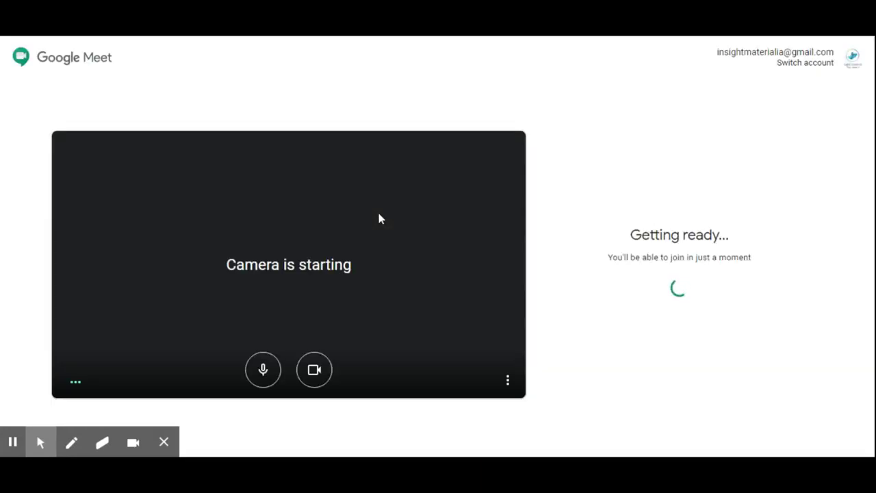
{"action": "left_click", "coordinate": [315, 373]}
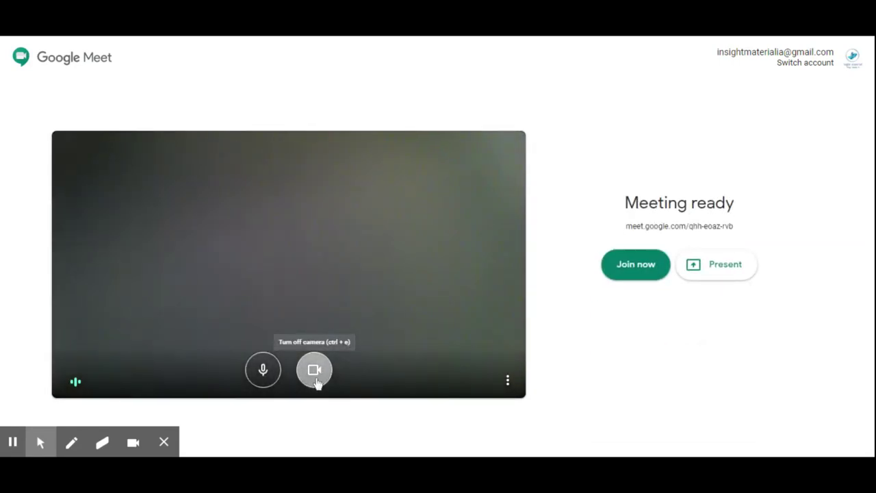
{"action": "left_click", "coordinate": [315, 384]}
{"action": "left_click", "coordinate": [266, 376]}
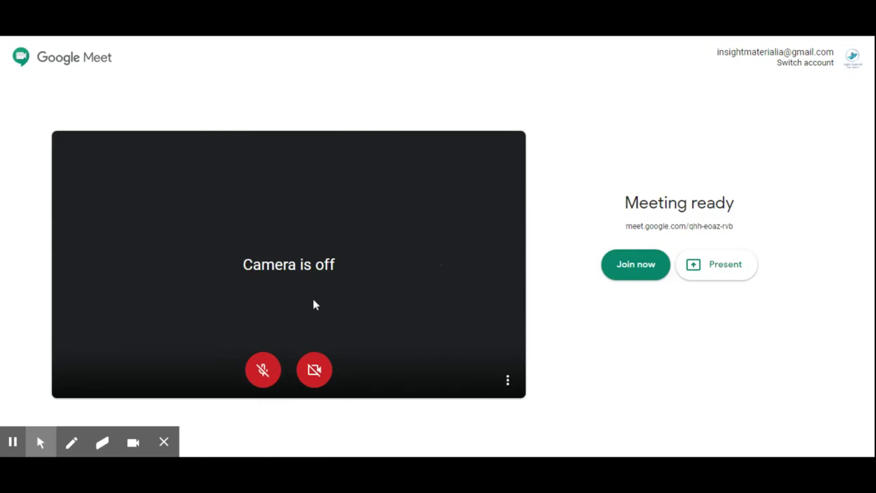
{"action": "left_click", "coordinate": [264, 369]}
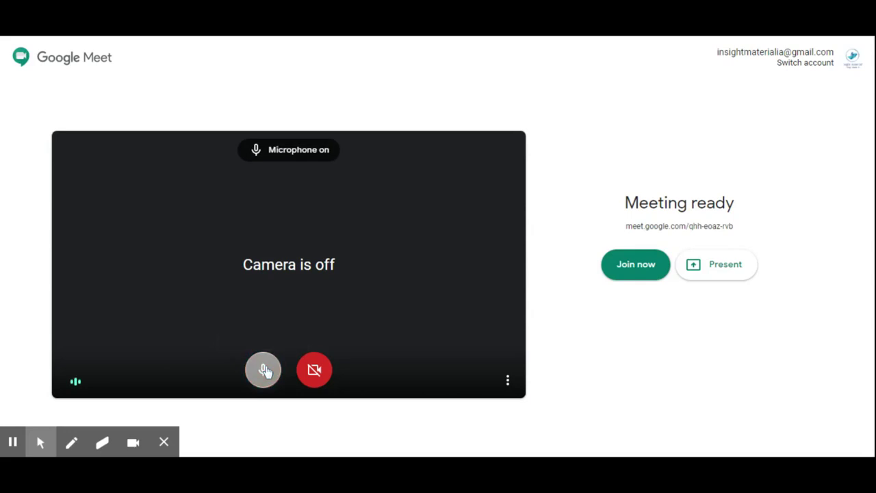
{"action": "left_click", "coordinate": [265, 370]}
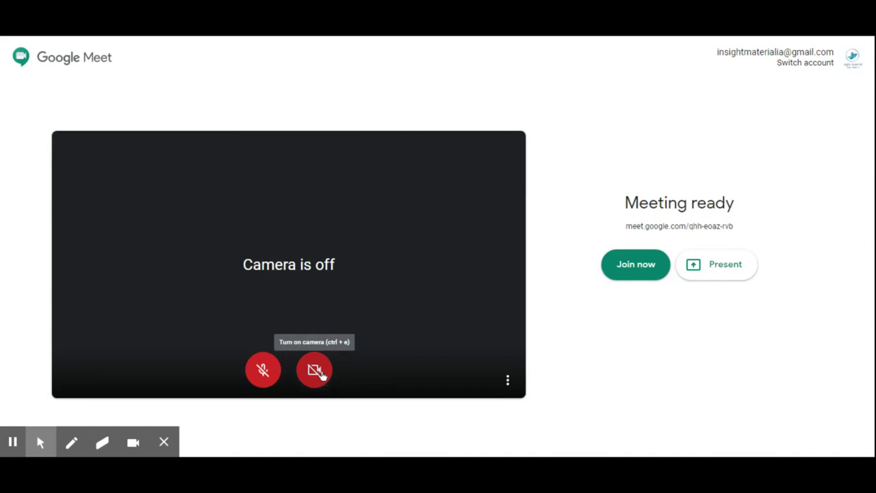
{"action": "left_click", "coordinate": [636, 264]}
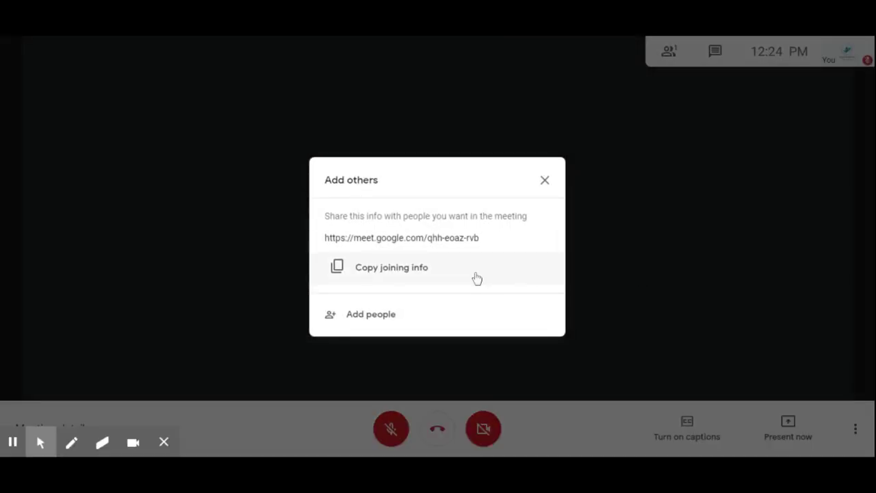
Select the meeting link in the Add others dialog and copy the joining info
{"action": "left_click", "coordinate": [423, 239]}
{"action": "left_click_drag", "start_coordinate": [325, 240], "coordinate": [513, 233]}
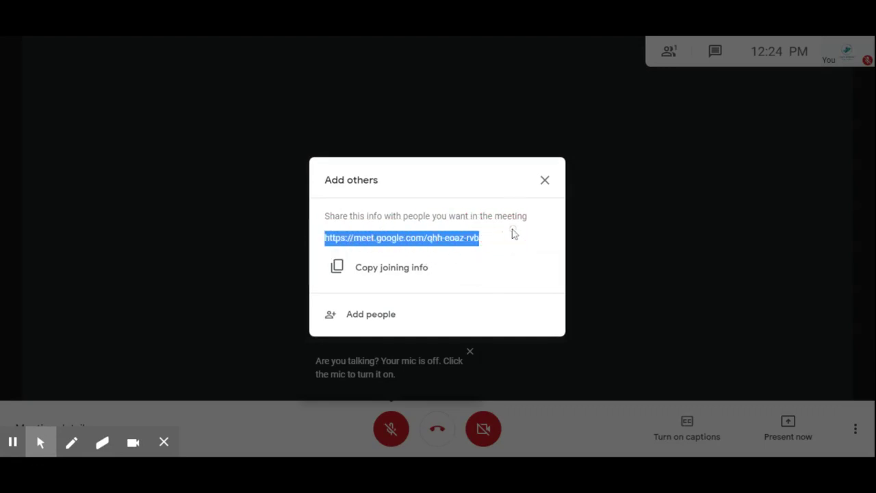
{"action": "left_click", "coordinate": [410, 273]}
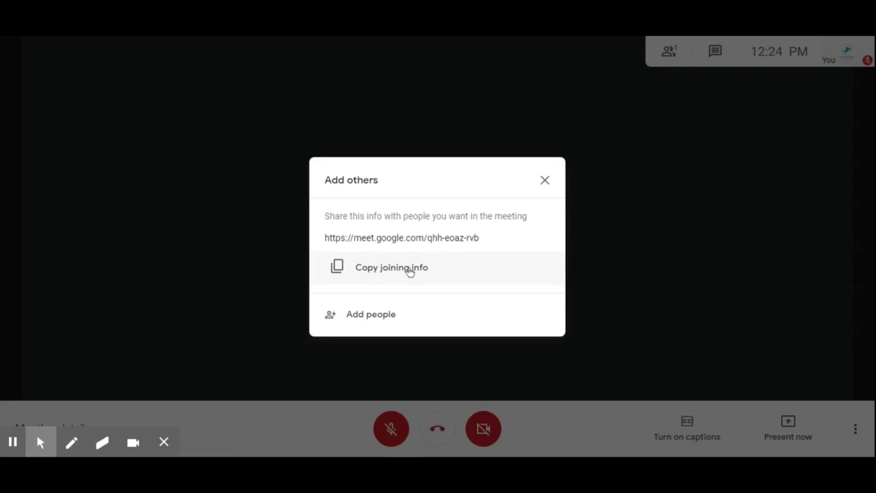
Open the Add people invite dialog, then close it without inviting anyone
{"action": "left_click", "coordinate": [376, 319]}
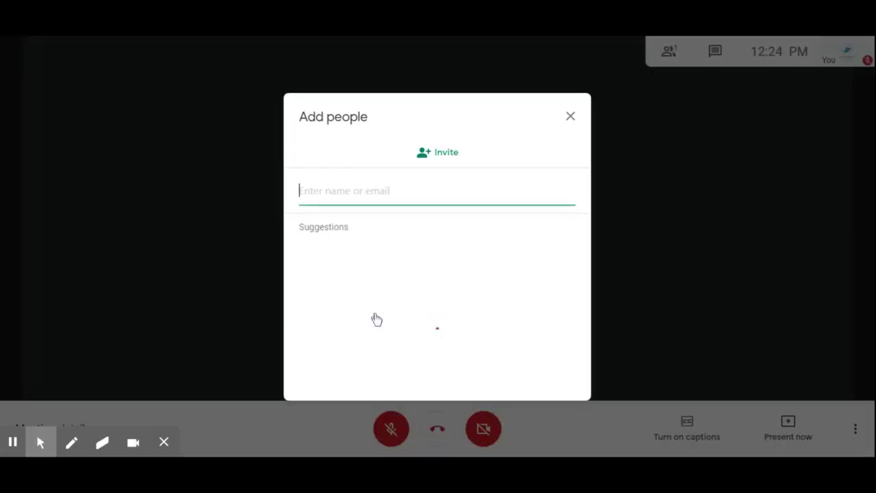
{"action": "left_click", "coordinate": [390, 197]}
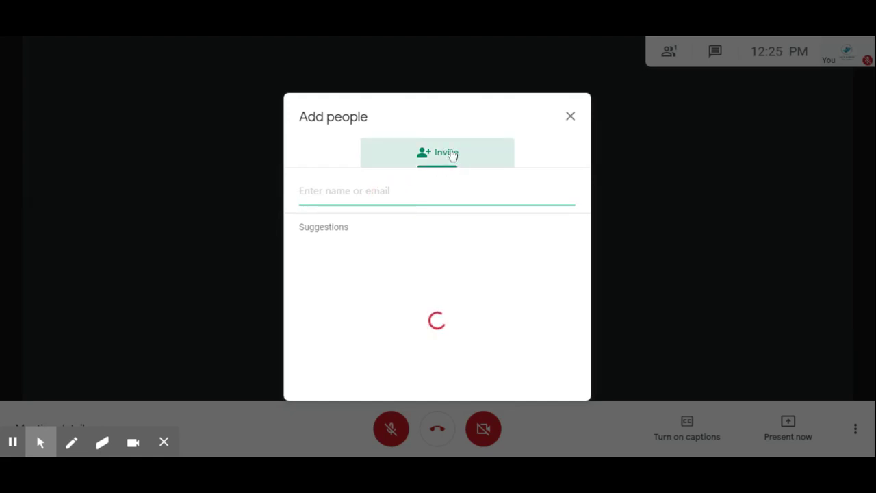
{"action": "left_click", "coordinate": [571, 116]}
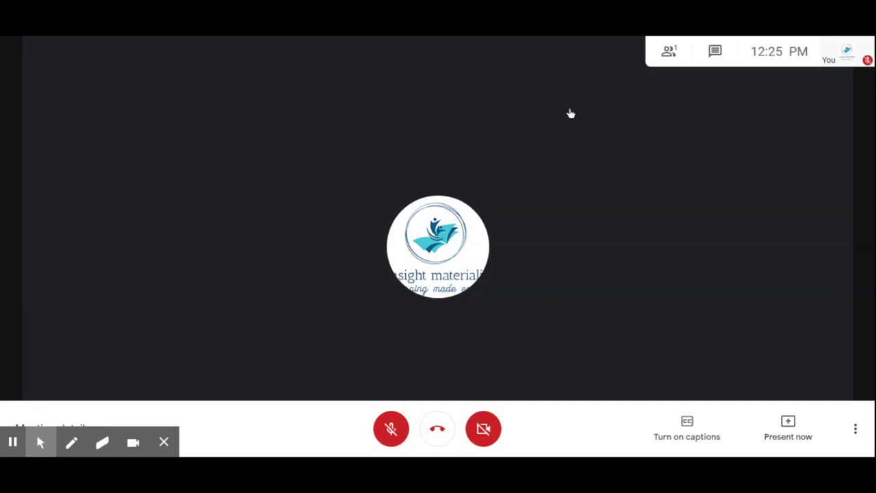
Open the side panel's Chat tab and send the message 'hello' to everyone
{"action": "left_click", "coordinate": [673, 58]}
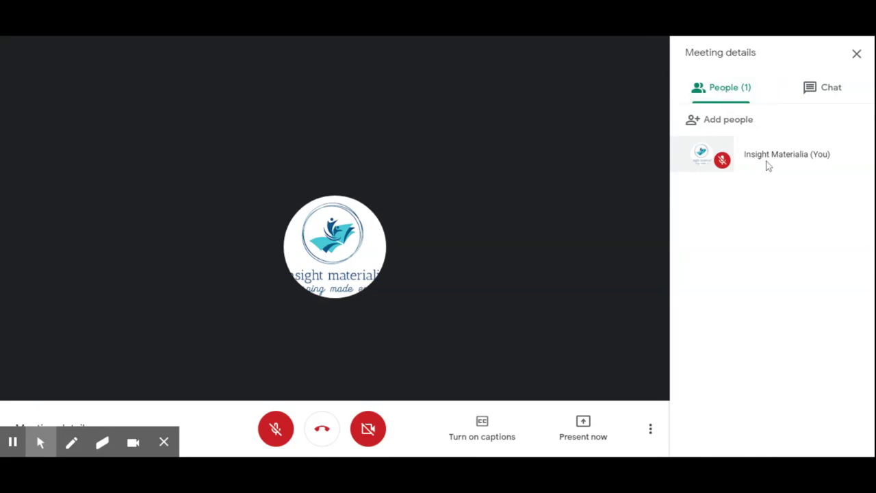
{"action": "left_click", "coordinate": [836, 91]}
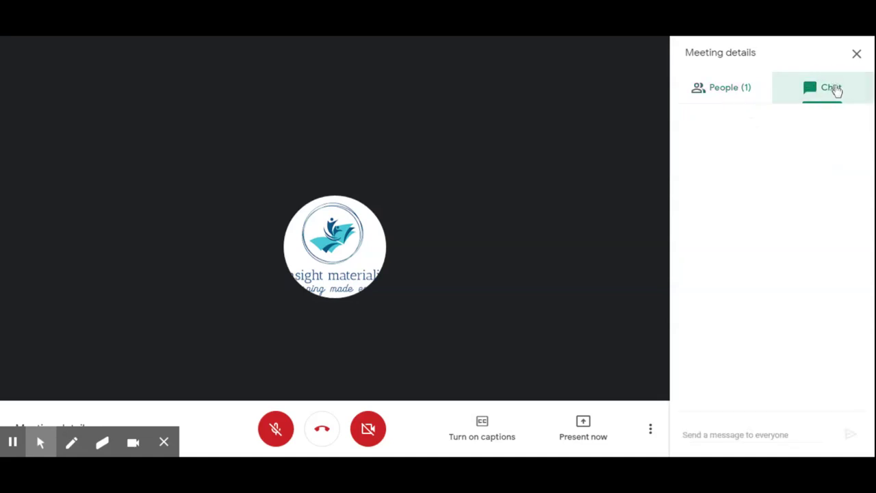
{"action": "left_click", "coordinate": [752, 430]}
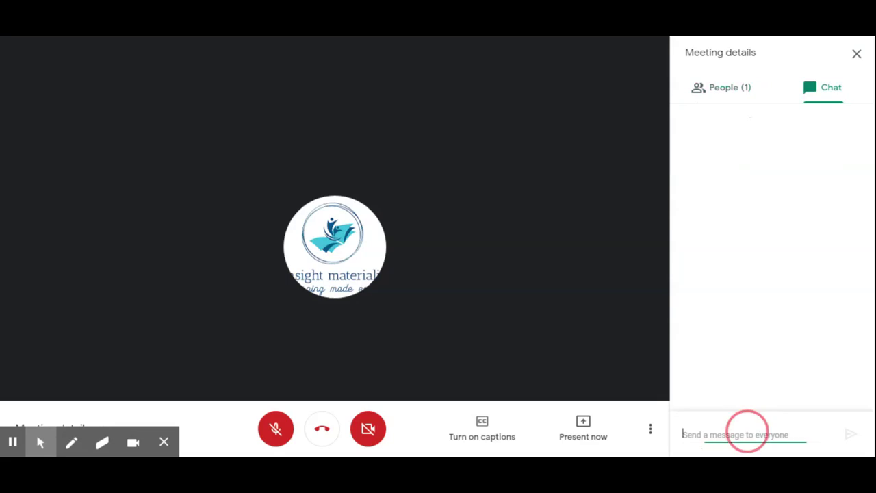
{"action": "type", "text": "heel"}
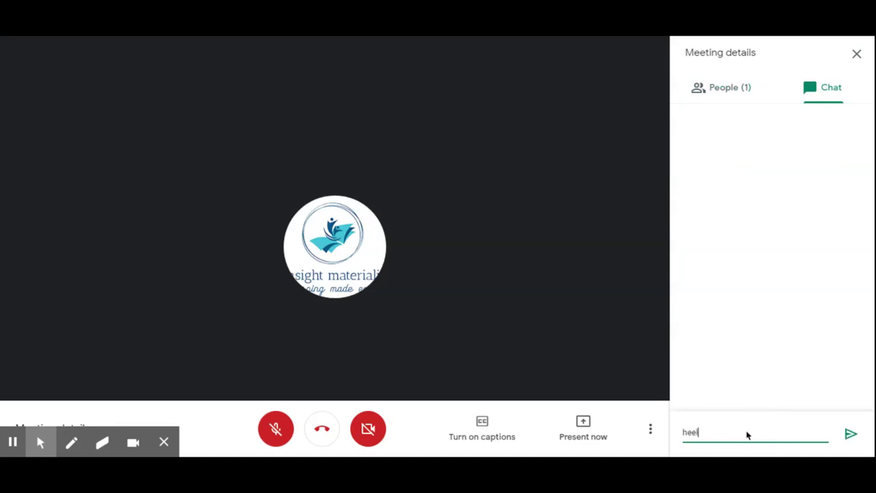
{"action": "key", "text": "BackSpace"}
{"action": "key", "text": "BackSpace"}
{"action": "type", "text": "llo"}
{"action": "key", "text": "Return"}
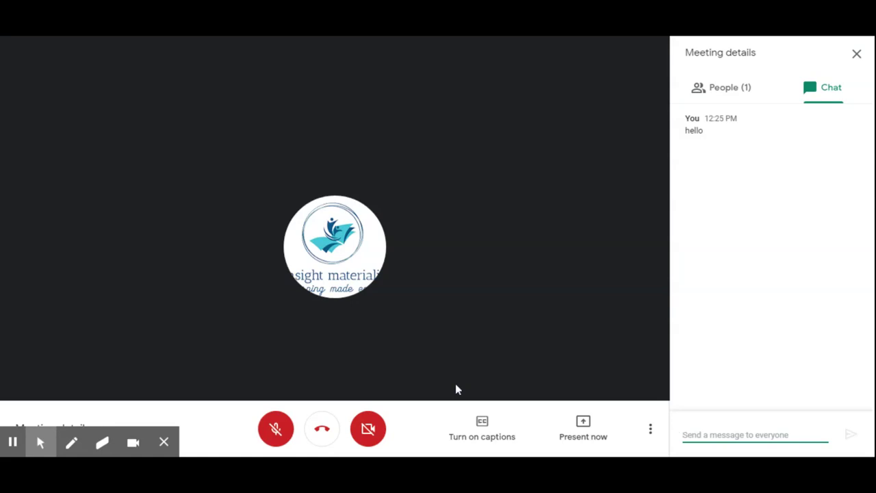
{"action": "left_click", "coordinate": [586, 429]}
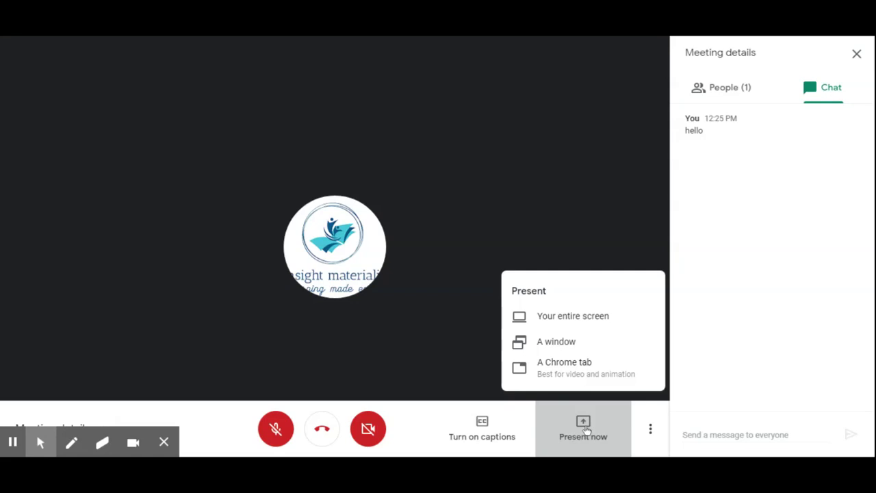
{"action": "left_click", "coordinate": [586, 327]}
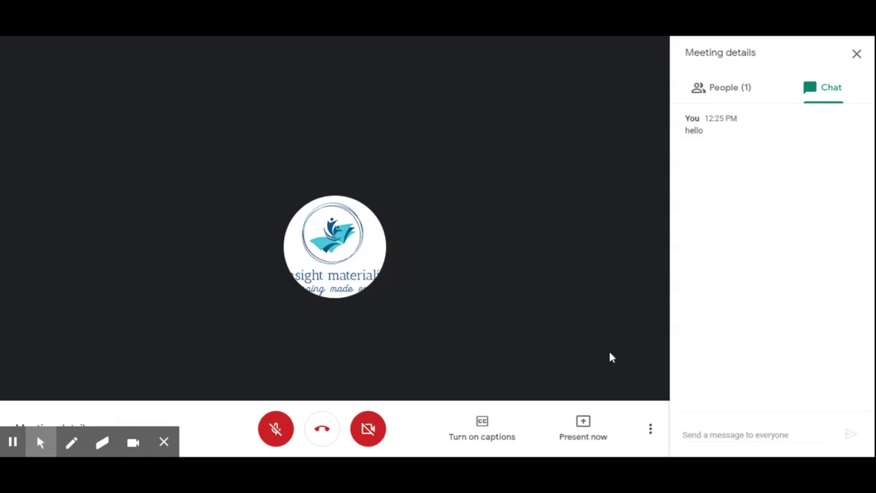
{"action": "left_click", "coordinate": [583, 430]}
{"action": "left_click", "coordinate": [578, 342]}
{"action": "left_click", "coordinate": [583, 425]}
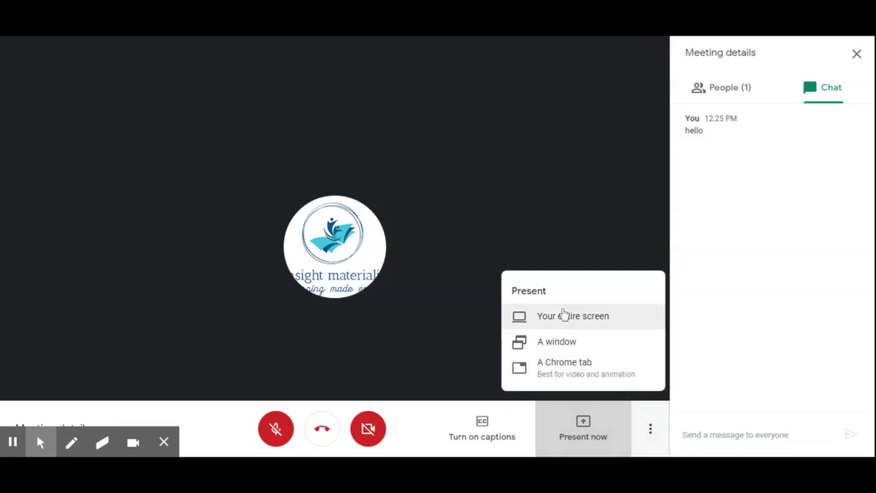
{"action": "left_click", "coordinate": [546, 169]}
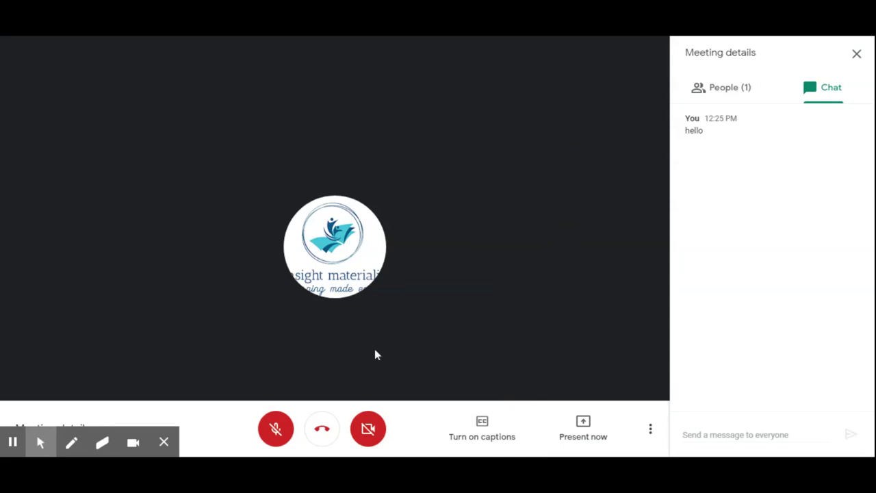
Hang up to leave the call and reach the 'You left the meeting' page
{"action": "left_click", "coordinate": [322, 428]}
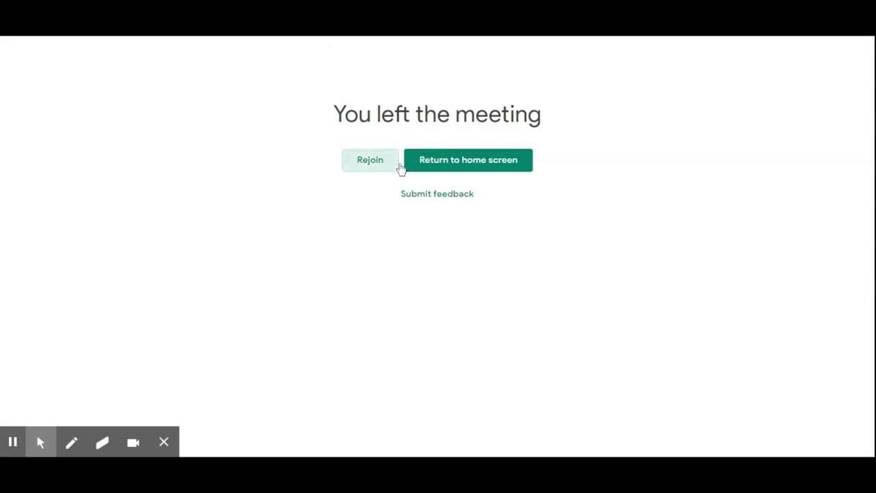
{"action": "left_click", "coordinate": [374, 163]}
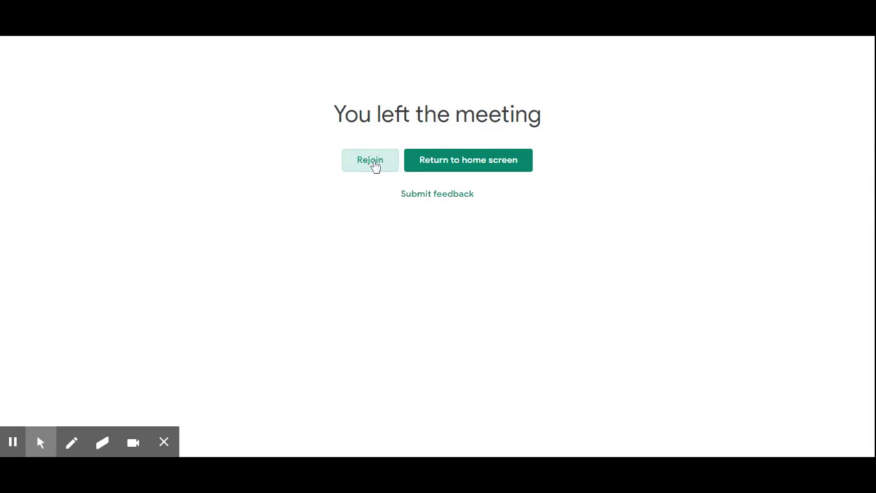